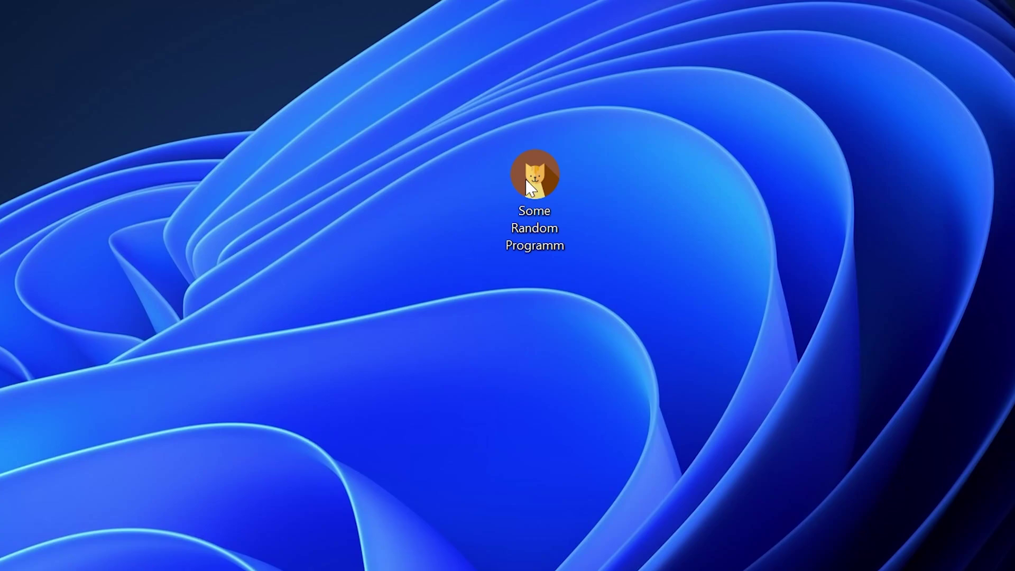
Launch the Some Random Programm desktop app to reproduce the missing-DLL System Error
double_click(546, 173)
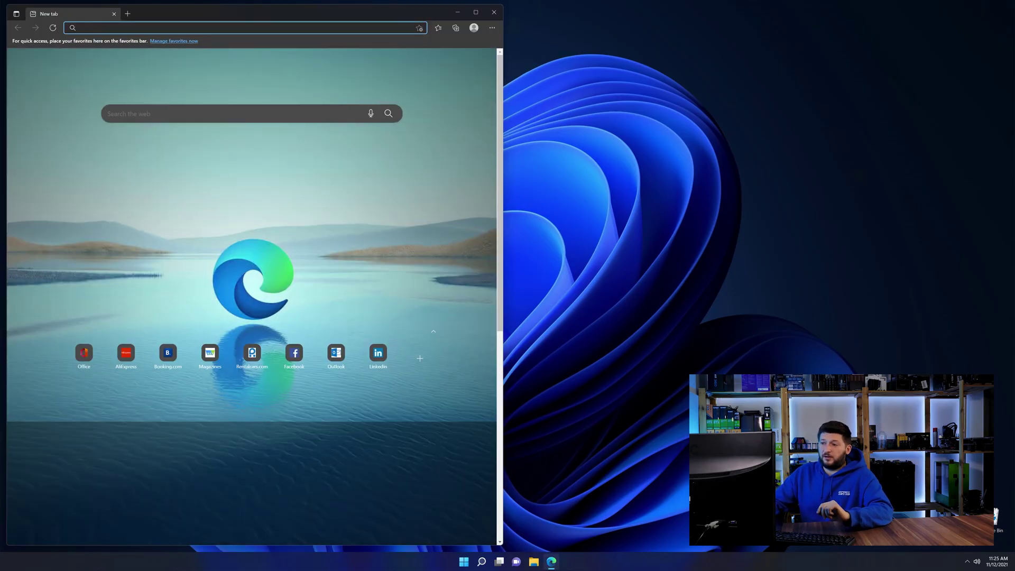
Load the sts-tutorial DLL page and download the 64-bit api-ms-win-core-file-l1-1-0.dll zip
text(https://www.sts-tutorial.com/download/api-ms-win-core-file-l1-1-0)
key(Return)
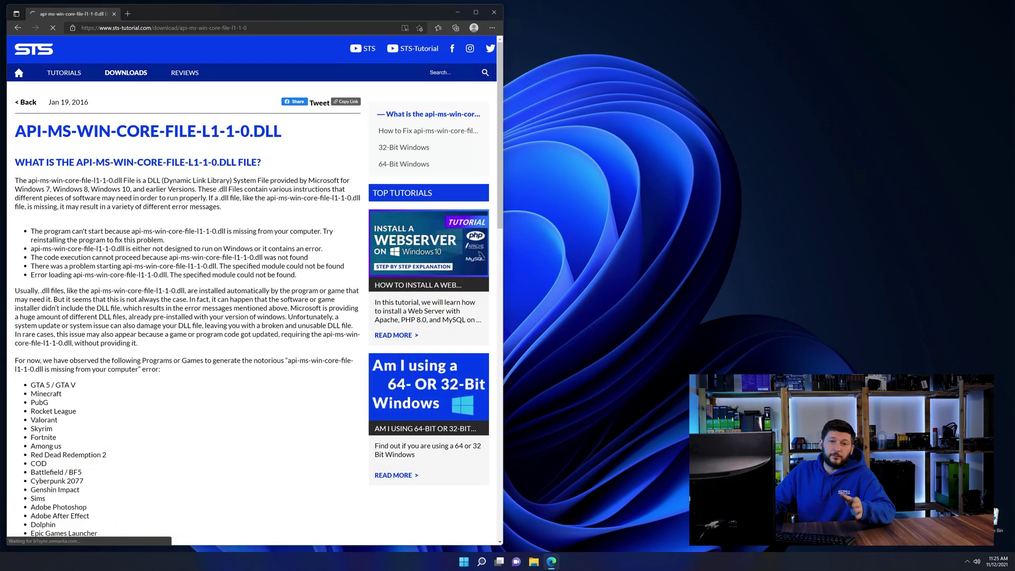
scroll(317, 206, down, 20)
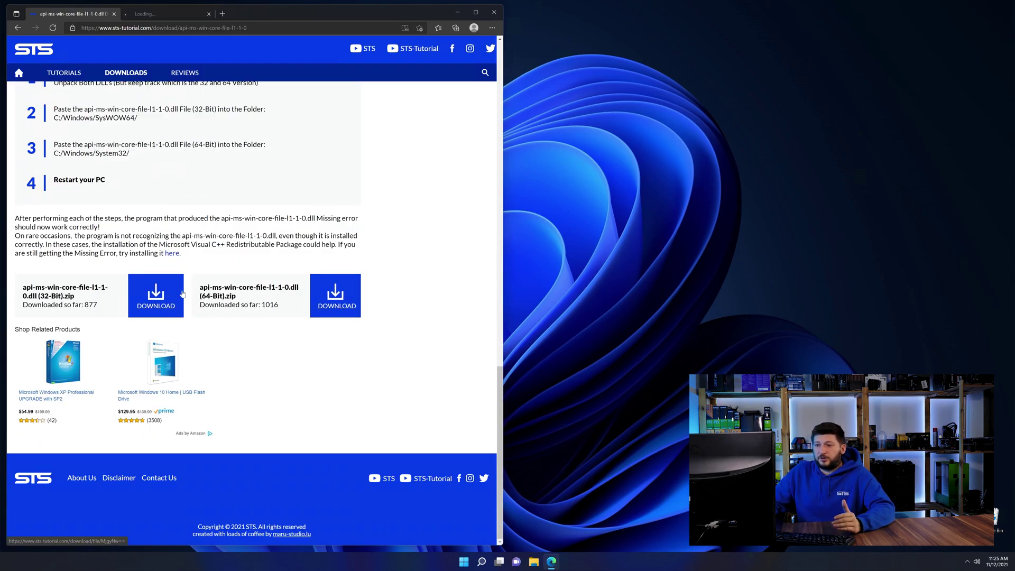
click(331, 304)
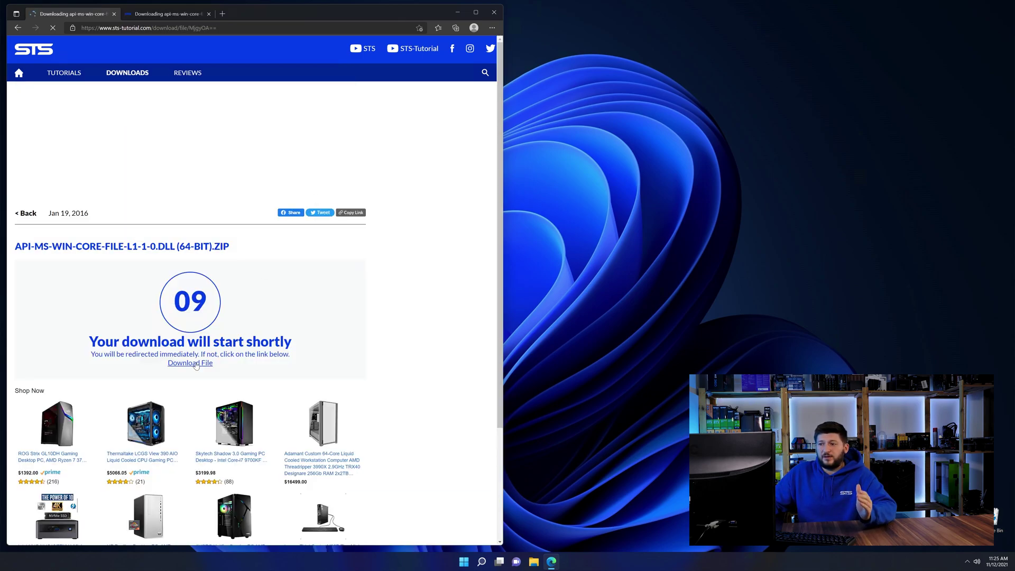
Download the 32-bit api-ms-win-core-file-l1-1-0.dll zip and open it in File Explorer
click(166, 14)
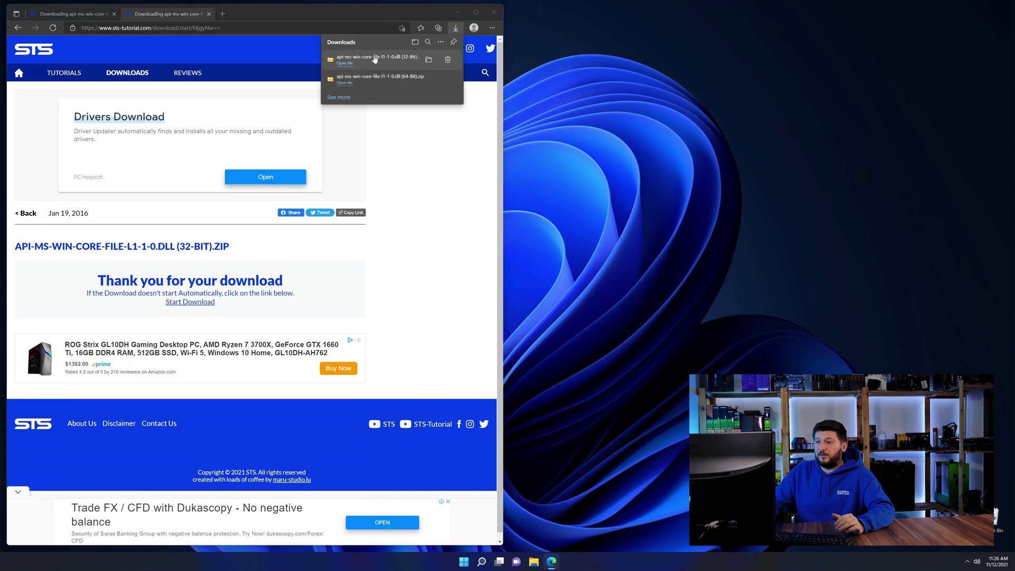
click(370, 77)
click(374, 58)
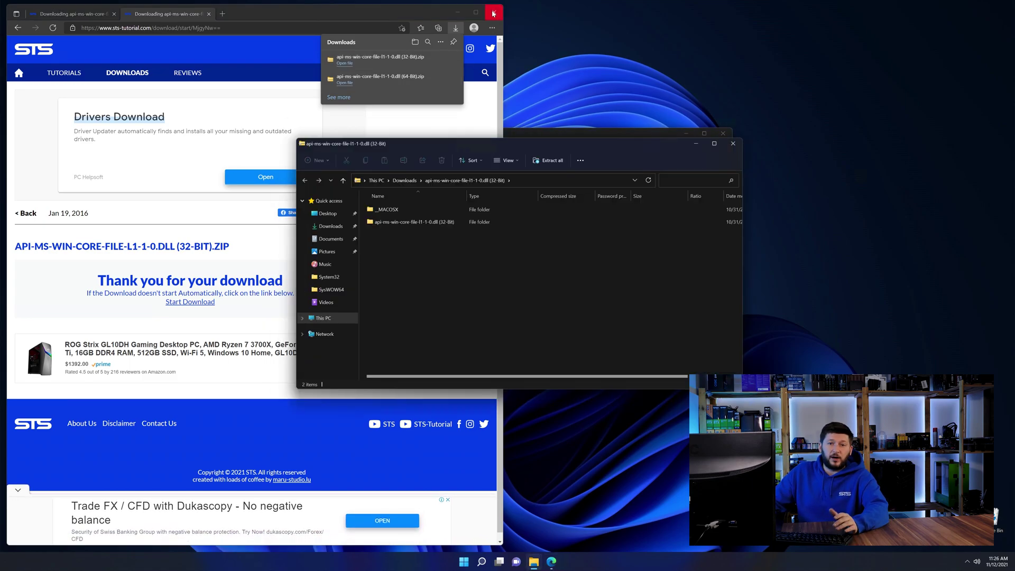
Close Edge and place the 32-bit and 64-bit DLL folders at the top left and right
click(494, 13)
drag(407, 146, 117, 12)
drag(491, 136, 765, 11)
double_click(670, 89)
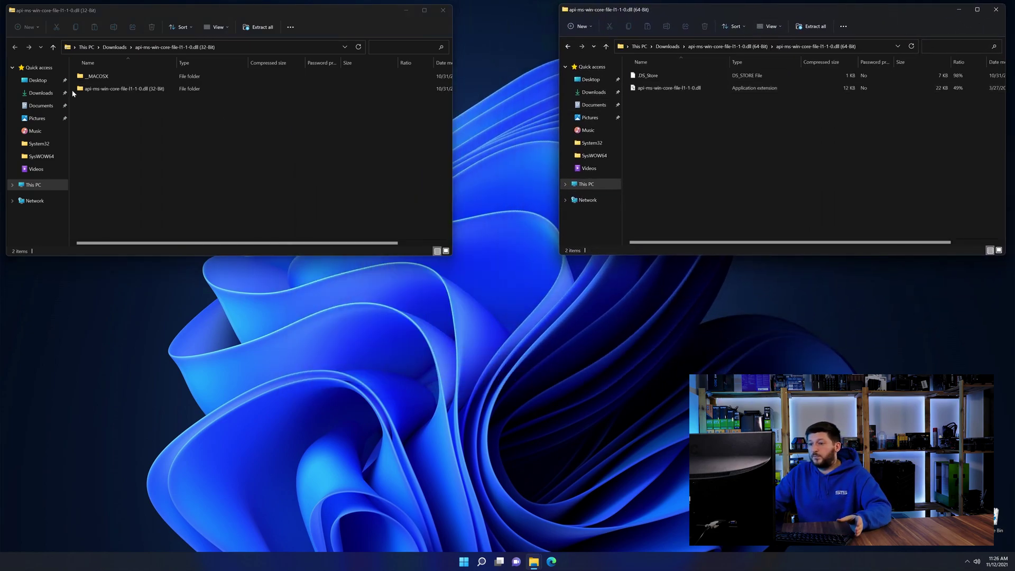
double_click(133, 89)
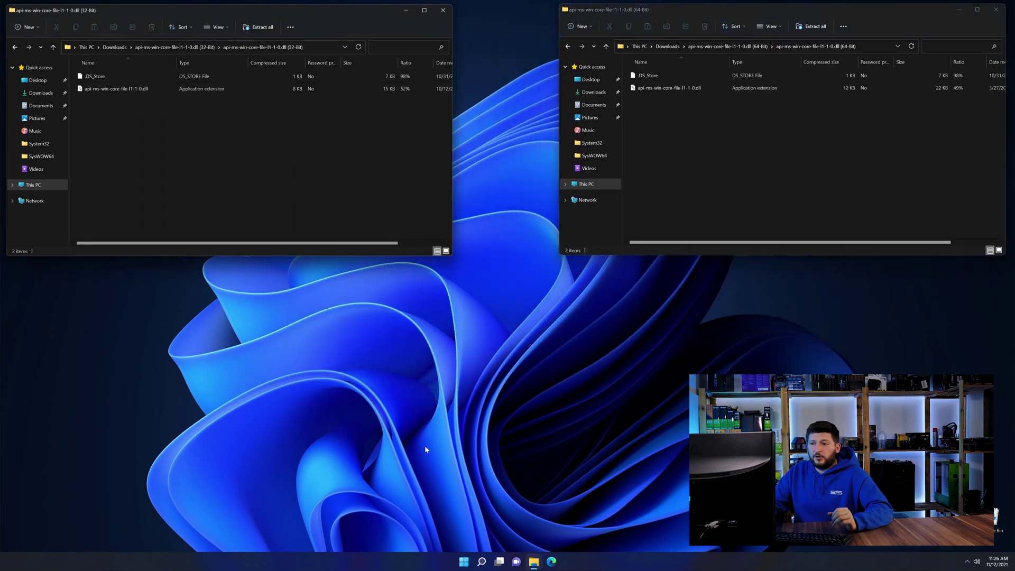
Open a third File Explorer window in the centre showing This PC
middle_click(535, 562)
drag(358, 5, 650, 156)
click(331, 331)
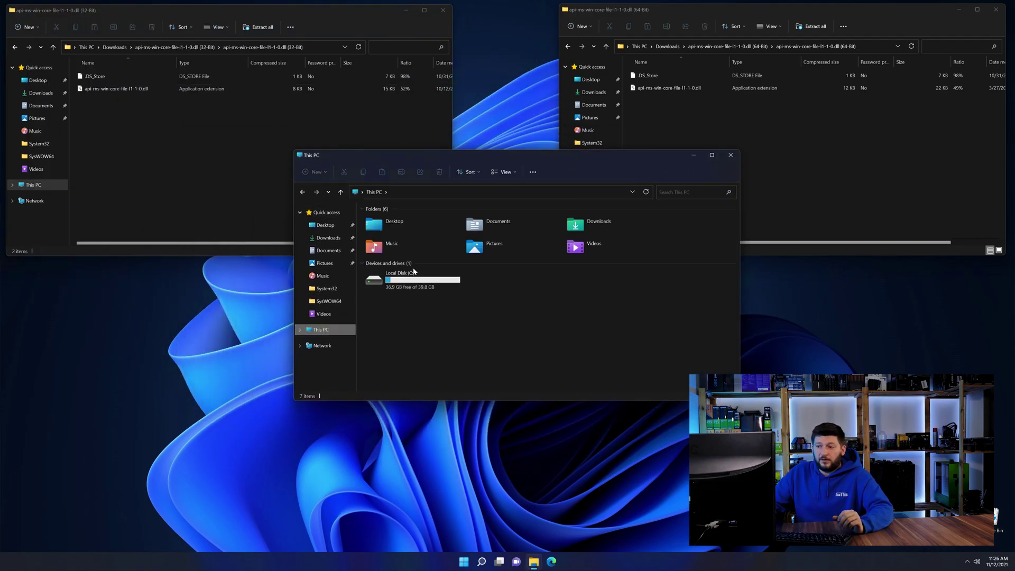
In C:\Windows, copy the 64-bit DLL into System32 and the 32-bit DLL into SysWOW64
double_click(431, 284)
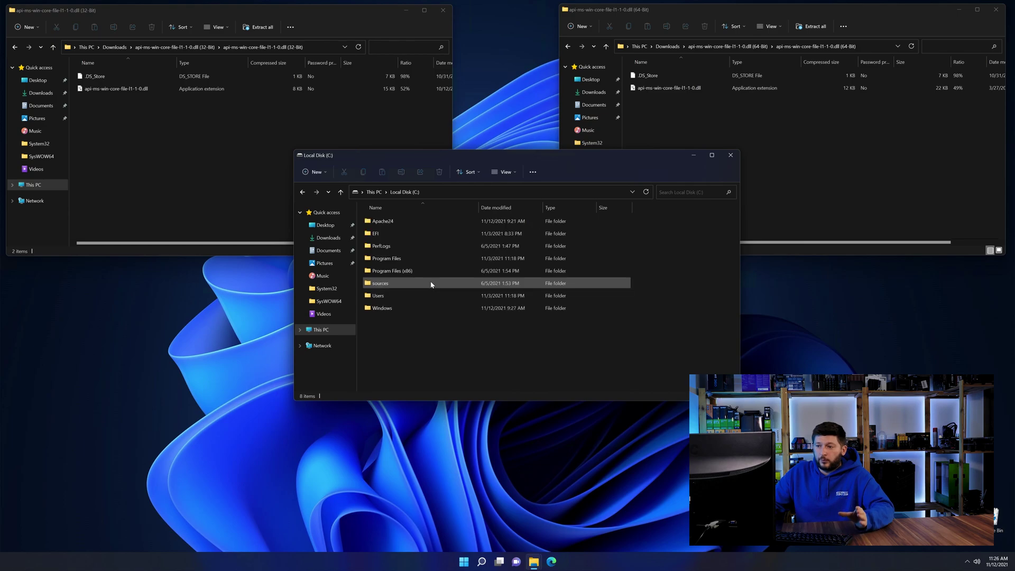
double_click(411, 311)
scroll(410, 294, down, 15)
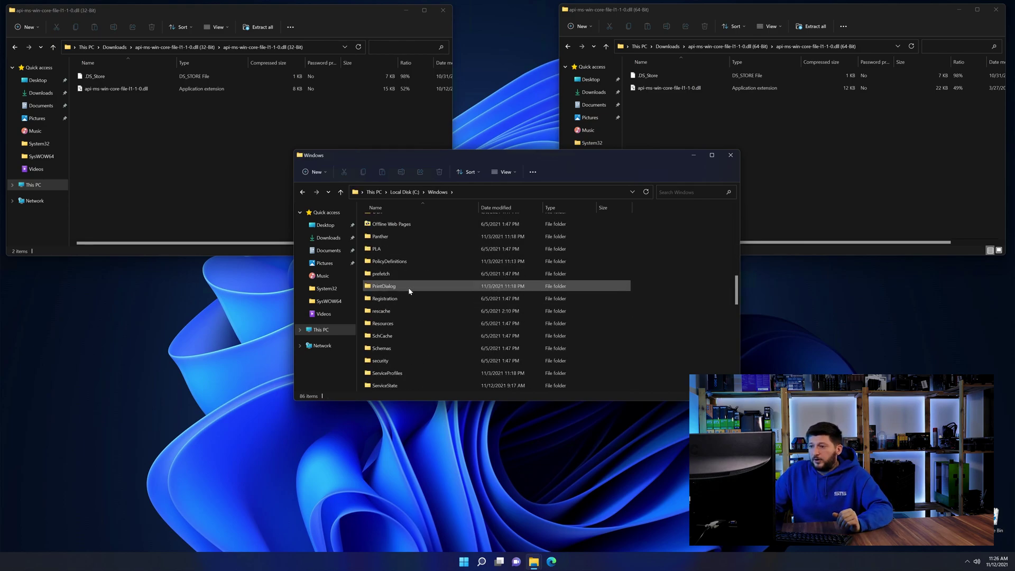
scroll(410, 291, down, 3)
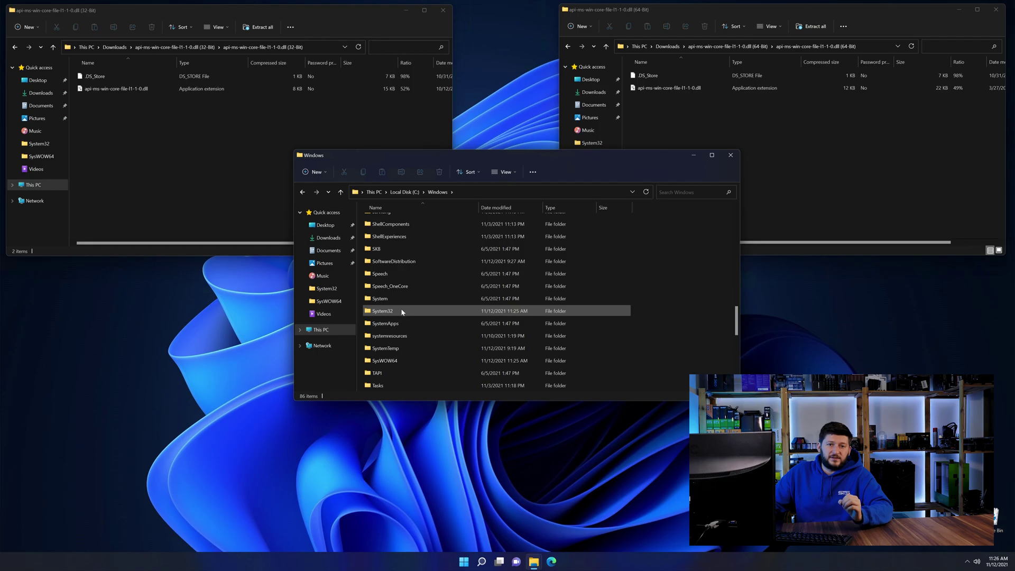
scroll(403, 316, down, 1)
click(404, 320)
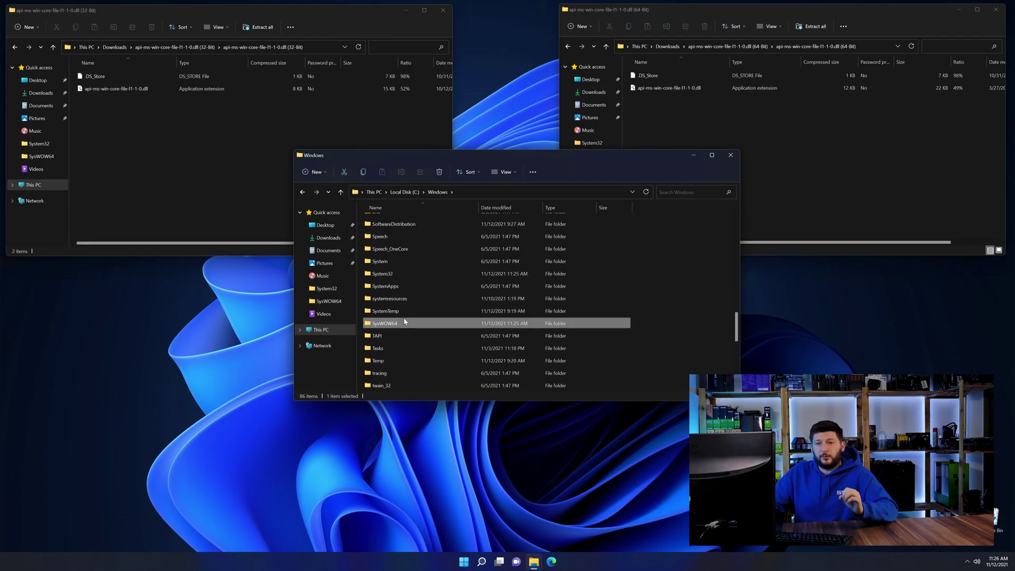
drag(666, 94, 389, 272)
drag(108, 88, 379, 327)
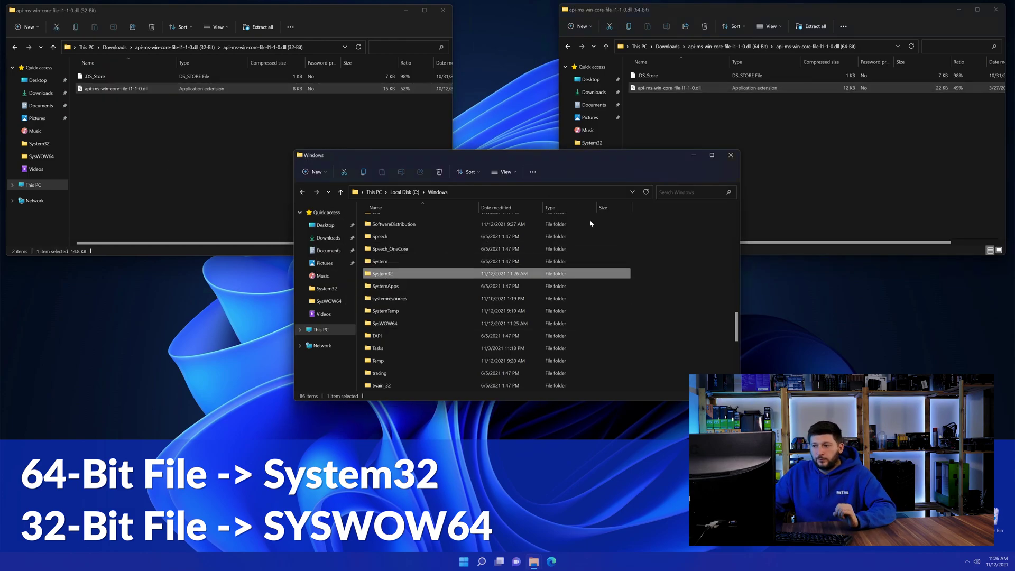
Close all three File Explorer windows
click(731, 156)
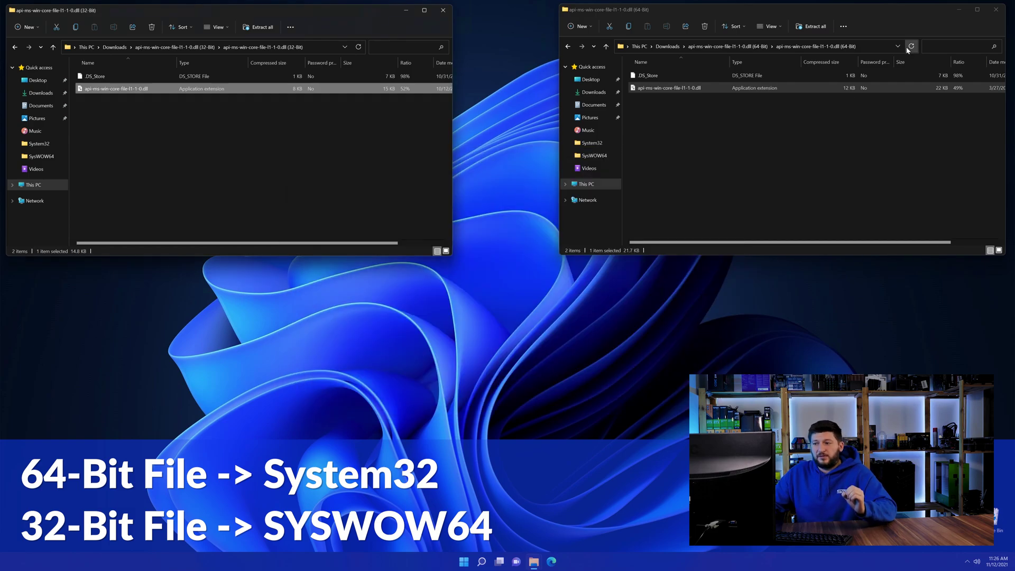
click(996, 9)
click(444, 10)
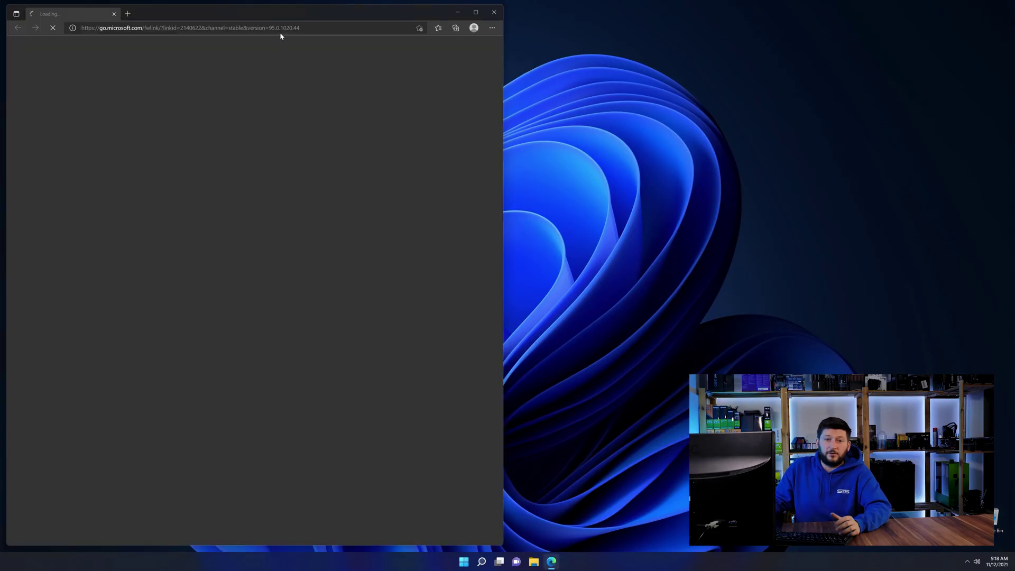
Load the sts-tutorial Visual C++ 2019 Redistributable download page in Edge
click(281, 29)
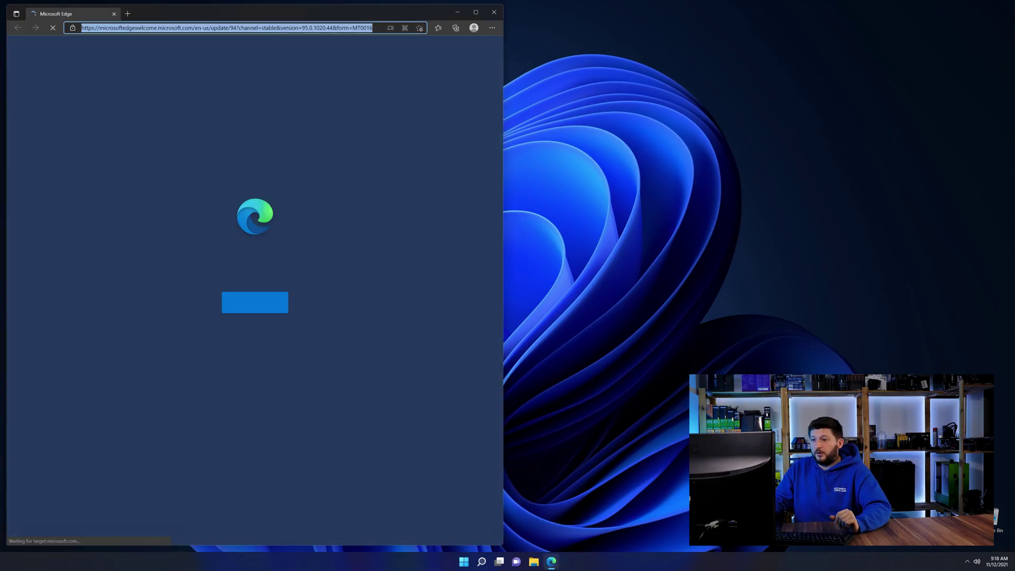
text(https://www.sts-tutorial.com/download/credistributable2019)
key(Return)
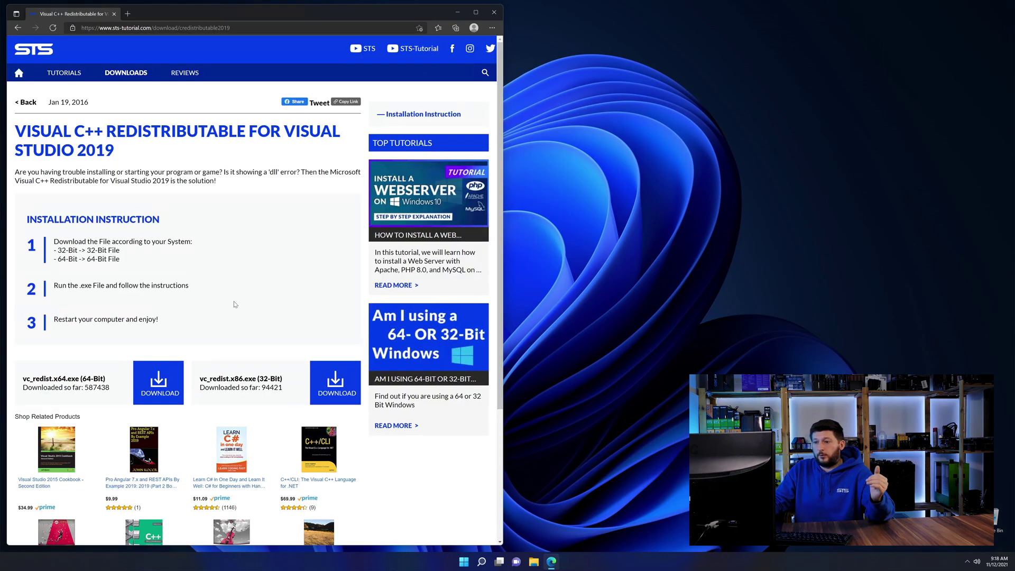
scroll(180, 348, down, 3)
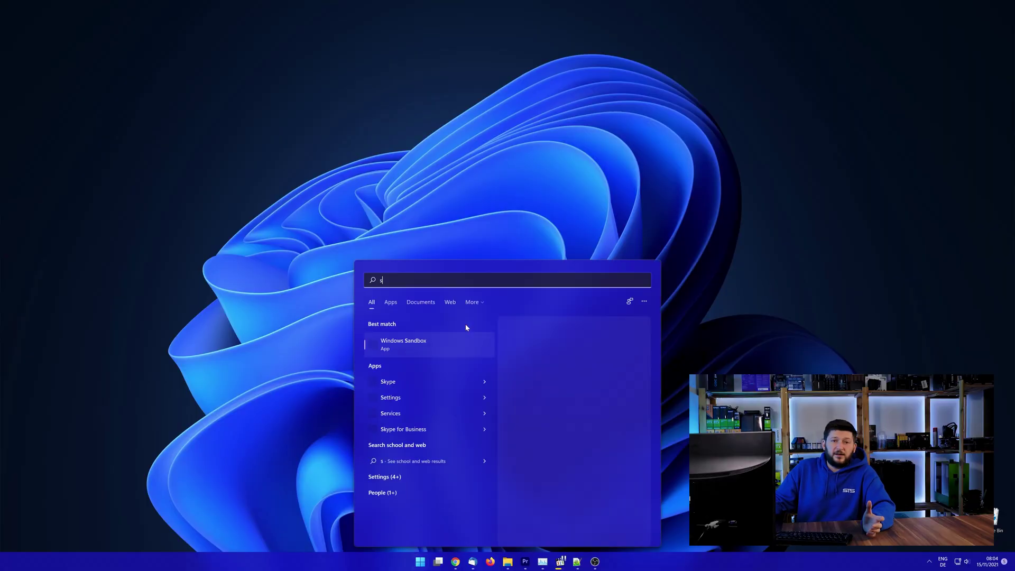
Find System > About through Start search and confirm the 64-bit system type
text(ystem)
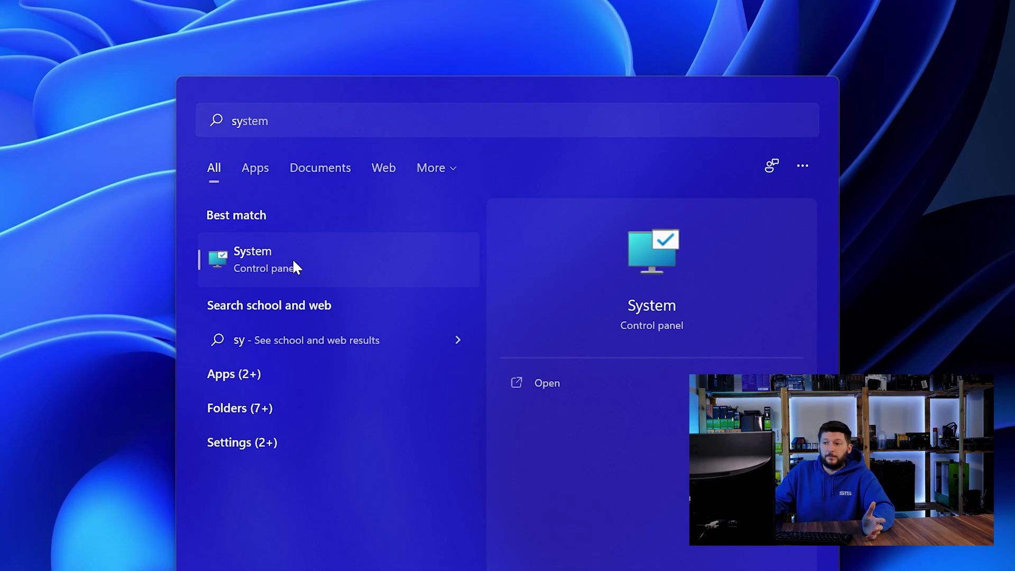
click(294, 261)
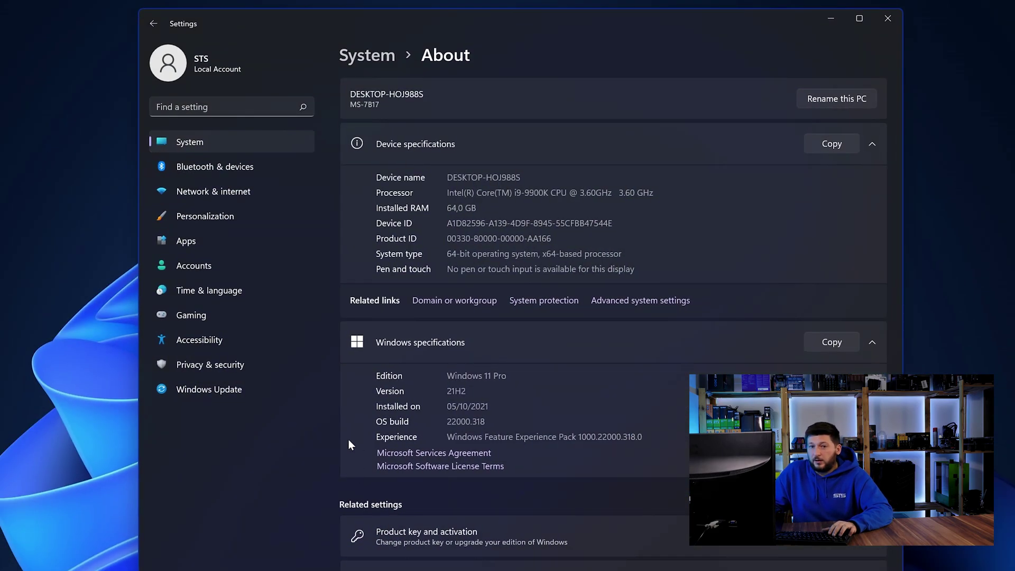
drag(447, 254, 453, 254)
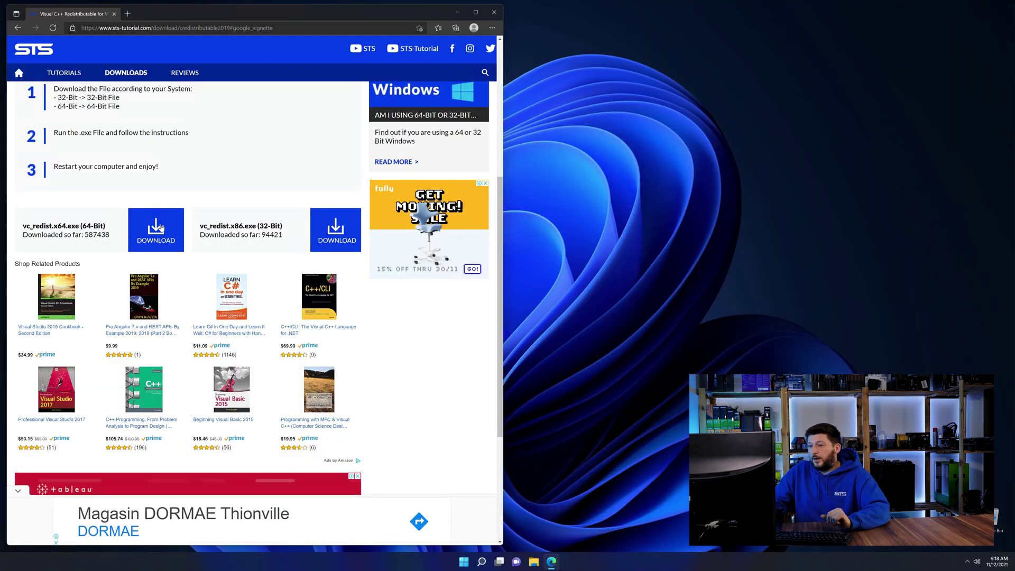
Start downloading vc_redist.x64.exe, the 64-bit Visual C++ redistributable
click(161, 228)
click(278, 343)
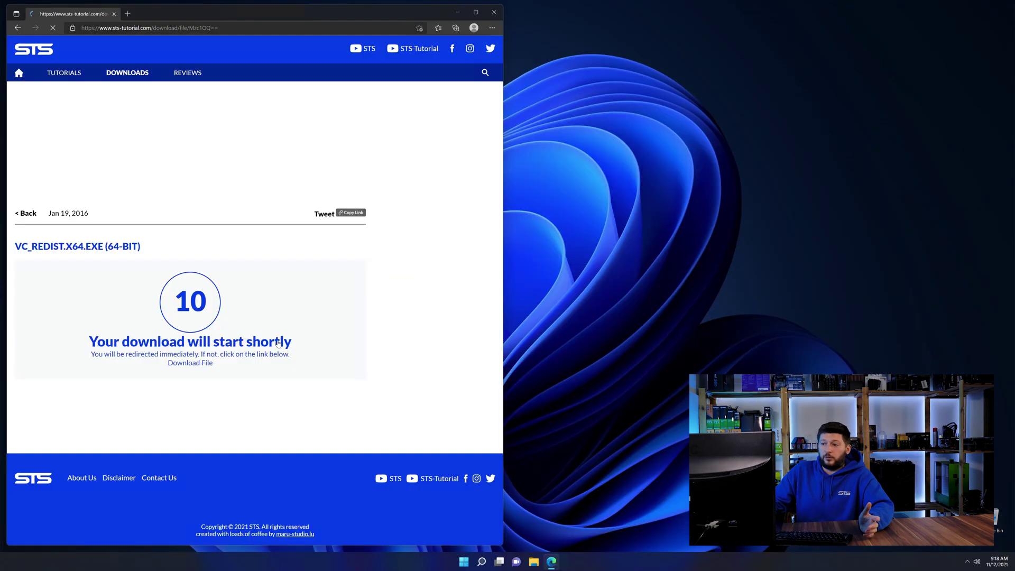
click(194, 364)
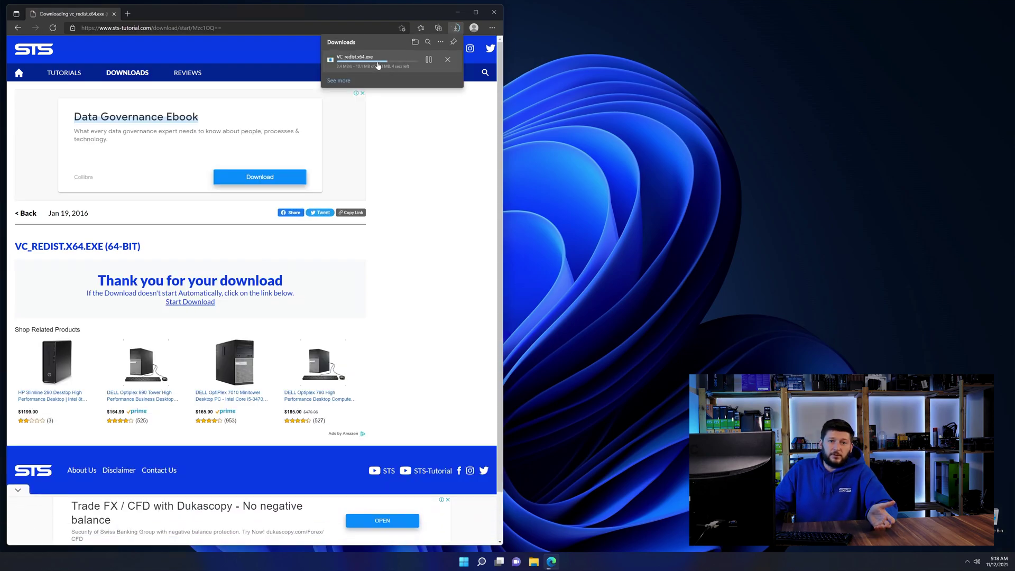
Run vc_redist.x64.exe, accept the license, and install Visual C++ 2015-2019 Redistributable (x64)
click(379, 62)
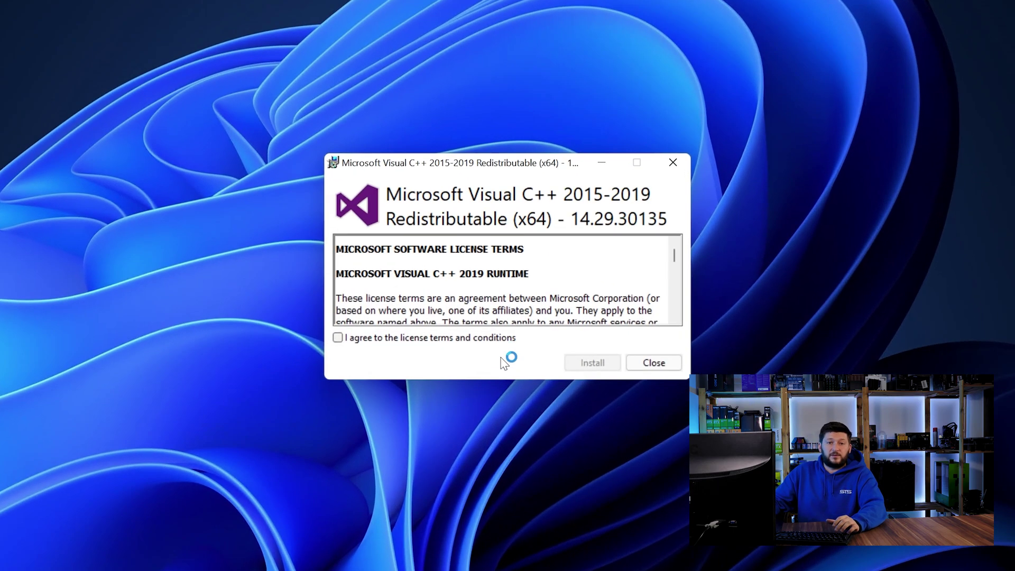
click(592, 363)
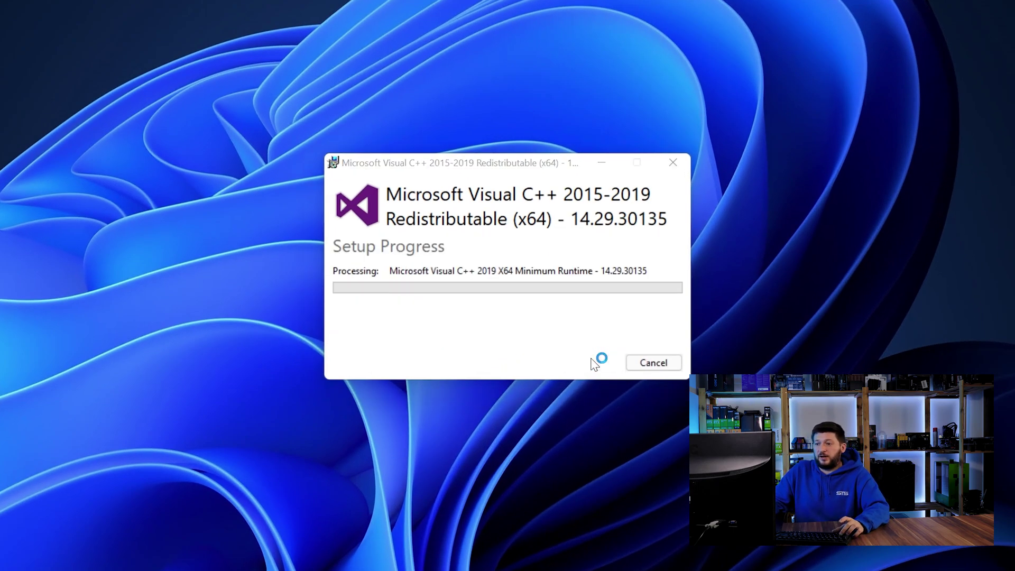